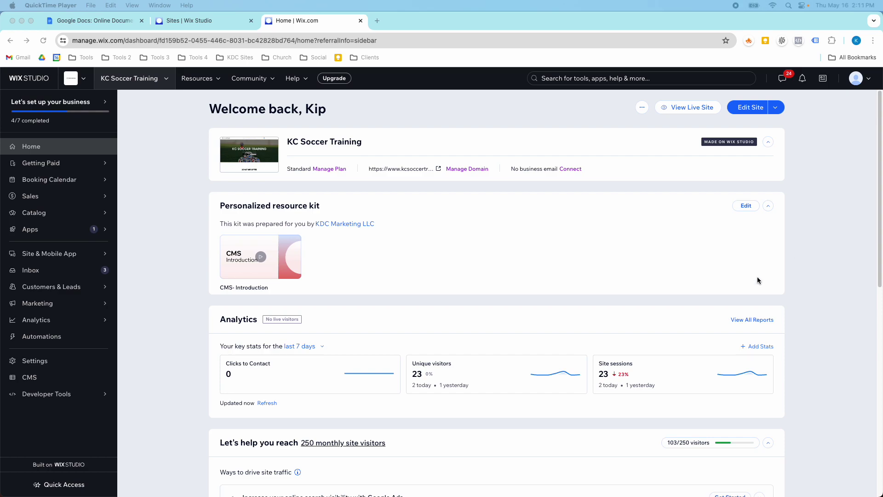
- Open KC Soccer Training's Settings overview and browse its General, Communications and Advanced categories
{"action": "left_click", "coordinate": [175, 327]}
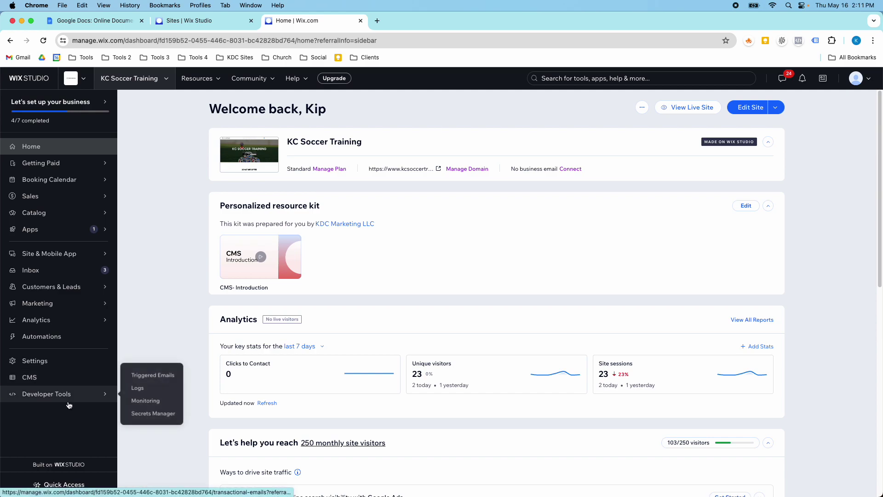
{"action": "left_click", "coordinate": [40, 366]}
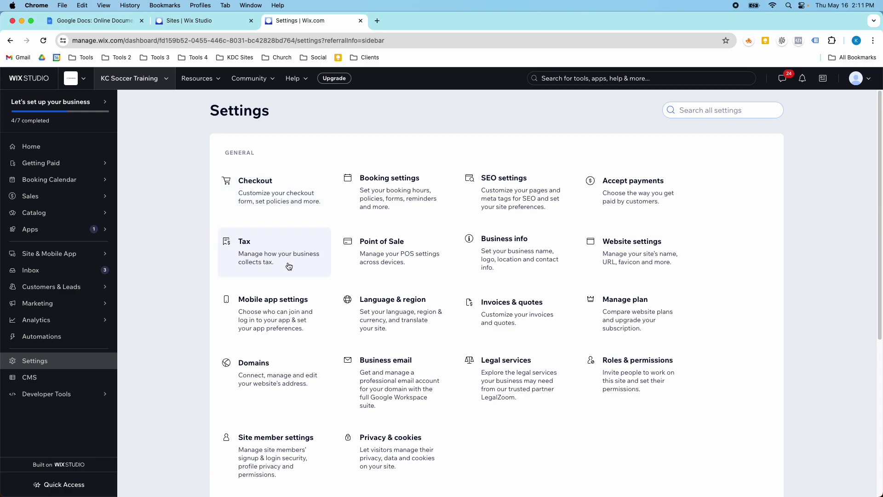
{"action": "scroll", "coordinate": [288, 264], "scroll_direction": "down", "scroll_amount": 1}
{"action": "scroll", "coordinate": [283, 354], "scroll_direction": "down", "scroll_amount": 2}
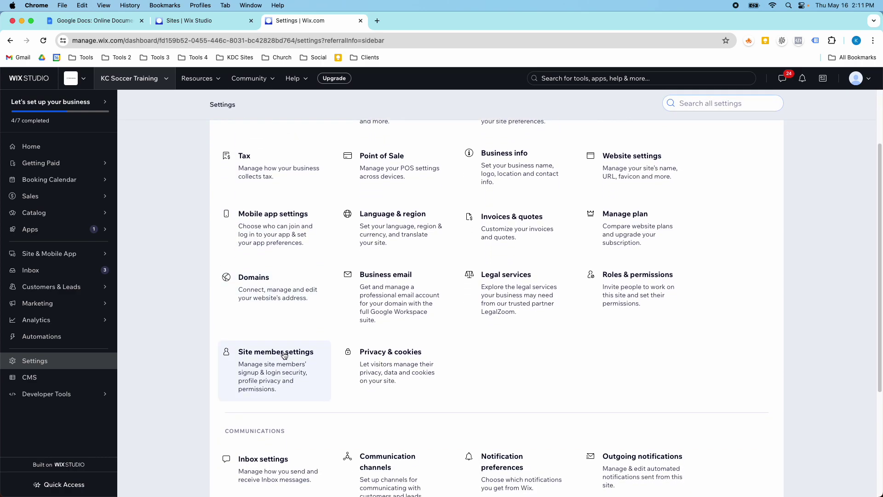
{"action": "scroll", "coordinate": [283, 354], "scroll_direction": "down", "scroll_amount": 5}
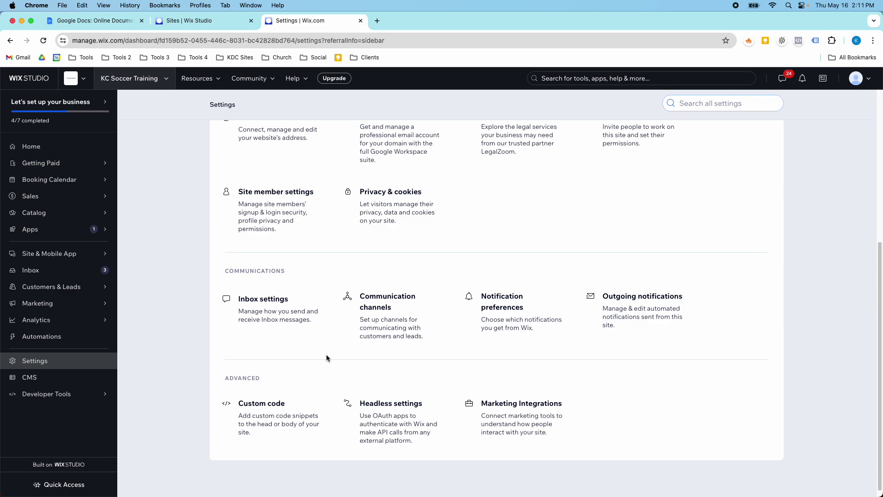
{"action": "scroll", "coordinate": [327, 358], "scroll_direction": "up", "scroll_amount": 8}
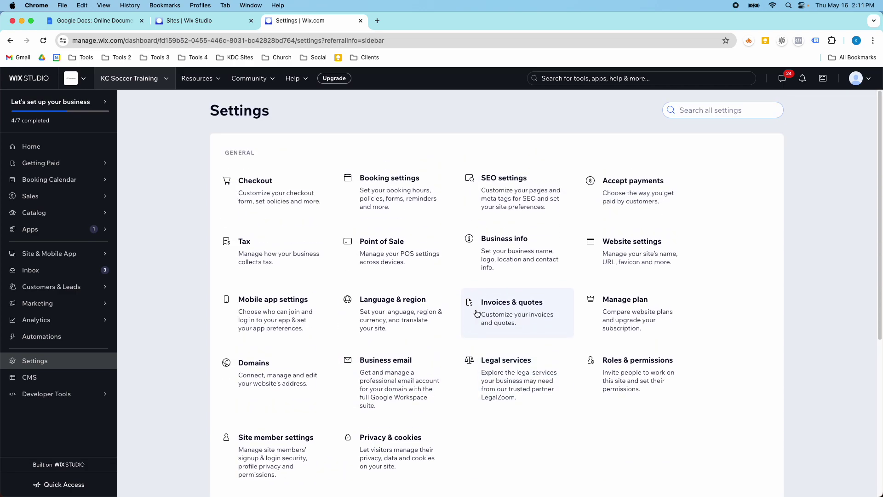
- Review the Website Settings page's site name, attached domain, favicon and social image
{"action": "left_click", "coordinate": [605, 266]}
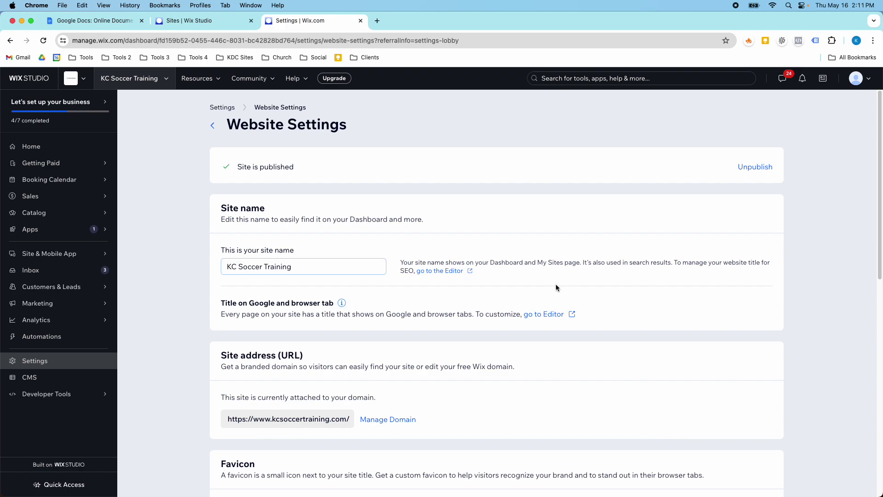
{"action": "scroll", "coordinate": [545, 292], "scroll_direction": "down", "scroll_amount": 3}
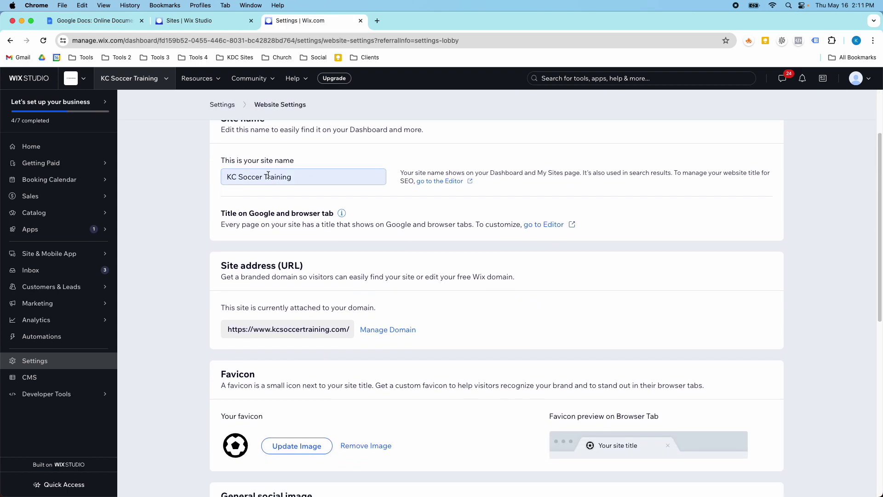
{"action": "scroll", "coordinate": [264, 322], "scroll_direction": "down", "scroll_amount": 3}
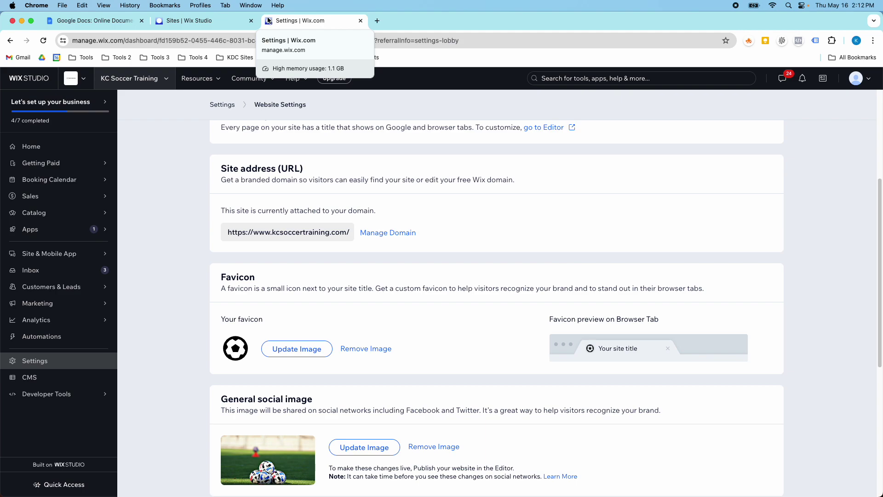
{"action": "scroll", "coordinate": [244, 334], "scroll_direction": "down", "scroll_amount": 1}
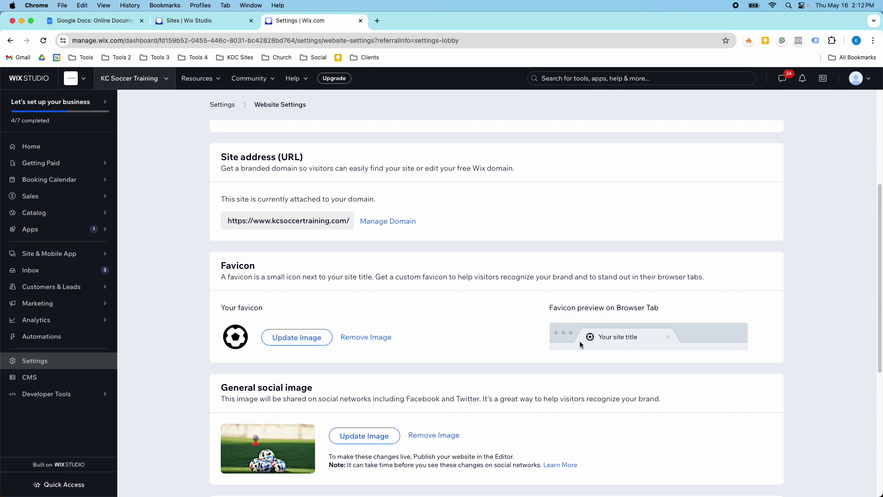
{"action": "scroll", "coordinate": [591, 343], "scroll_direction": "down", "scroll_amount": 5}
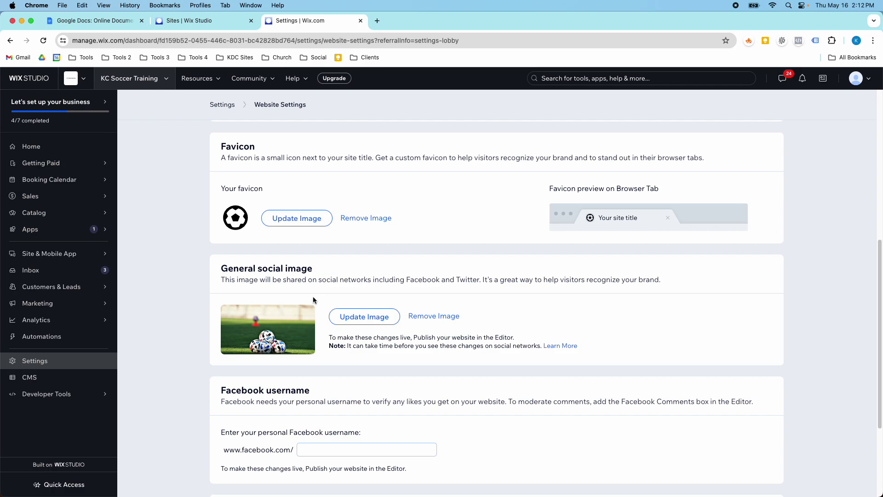
{"action": "mouse_move", "coordinate": [256, 343]}
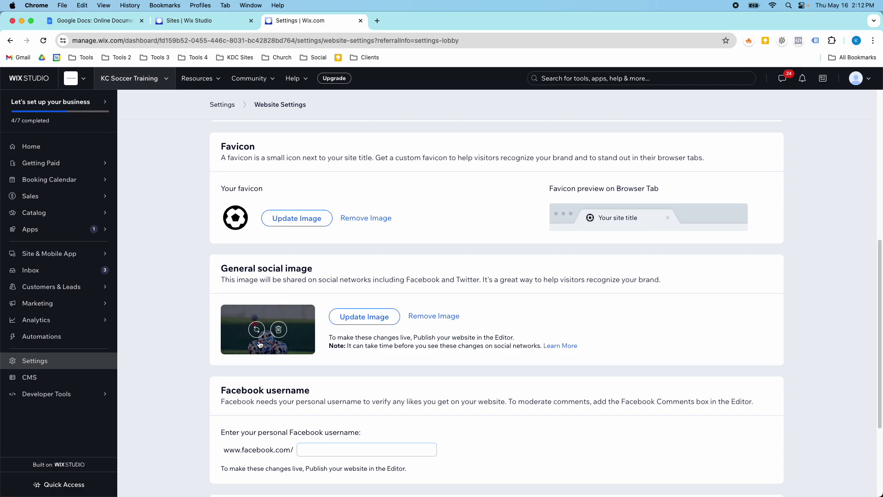
{"action": "scroll", "coordinate": [260, 344], "scroll_direction": "up", "scroll_amount": 5}
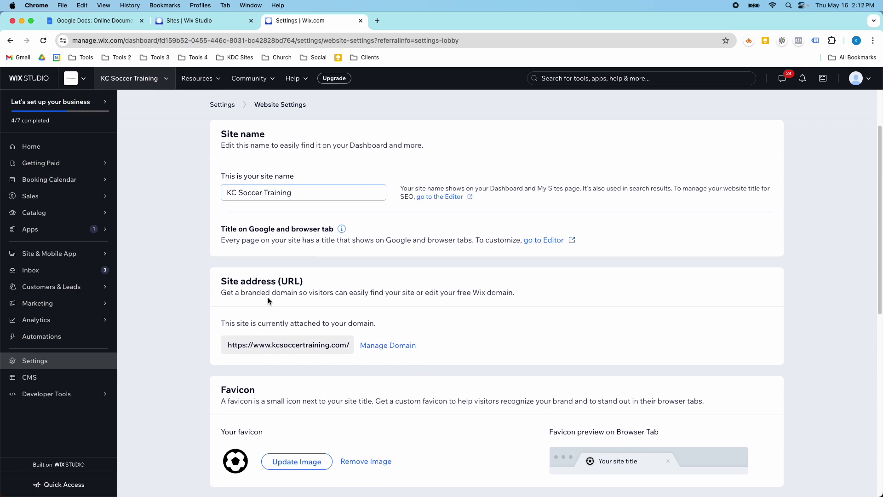
- Return to the Settings overview and scroll down to the Advanced settings
{"action": "left_click", "coordinate": [222, 104]}
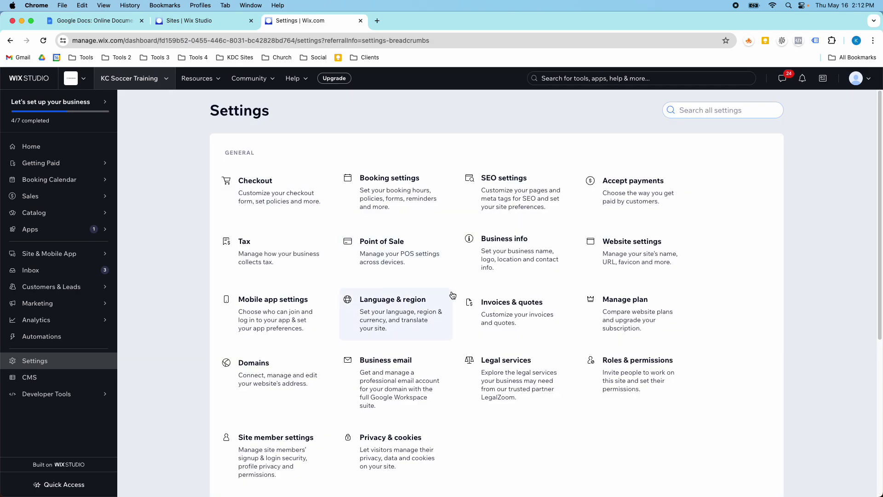
{"action": "scroll", "coordinate": [455, 299], "scroll_direction": "down", "scroll_amount": 2}
{"action": "scroll", "coordinate": [454, 300], "scroll_direction": "down", "scroll_amount": 4}
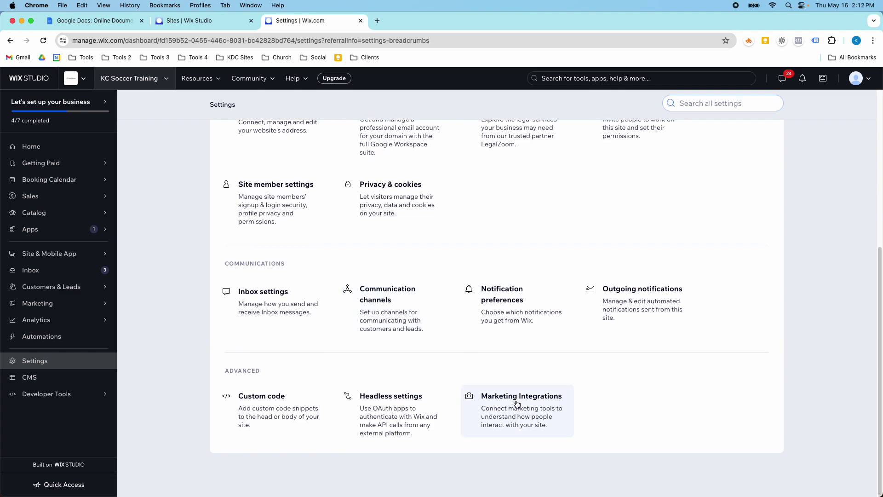
- Browse Marketing Integrations tools such as Google Analytics, Meta Pixel and Google Tag Manager
{"action": "left_click", "coordinate": [516, 403]}
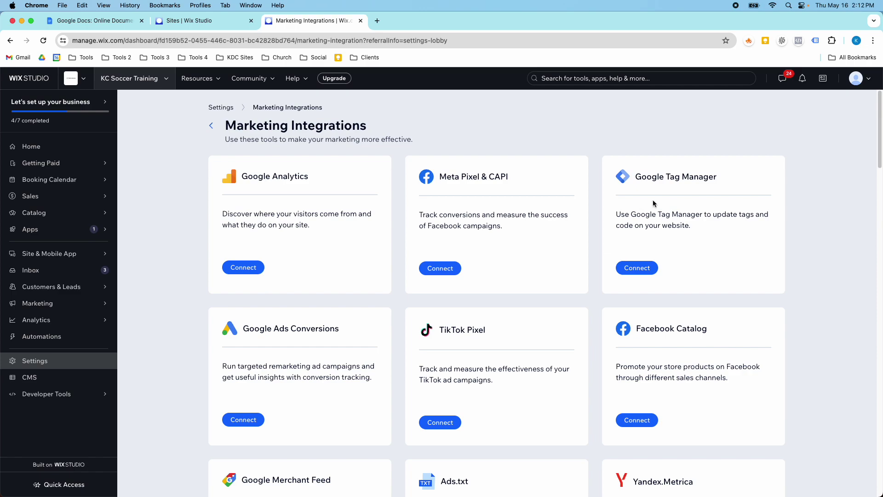
{"action": "scroll", "coordinate": [648, 237], "scroll_direction": "down", "scroll_amount": 1}
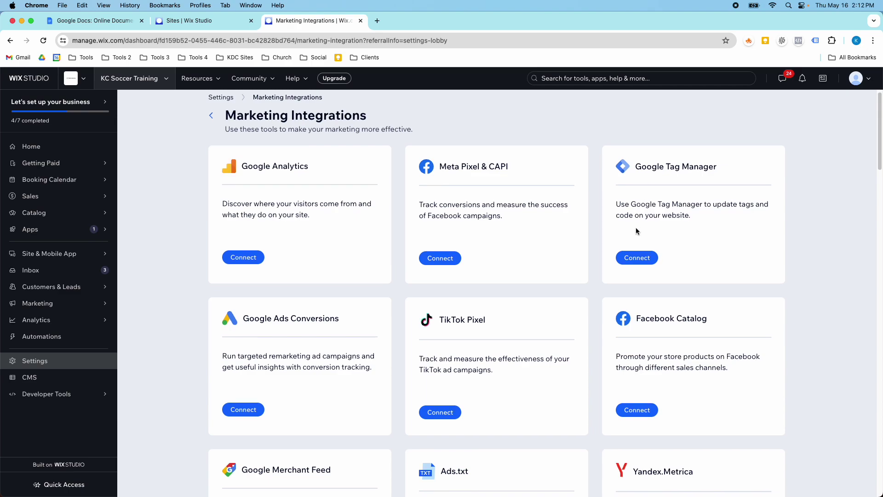
{"action": "scroll", "coordinate": [634, 235], "scroll_direction": "down", "scroll_amount": 5}
{"action": "scroll", "coordinate": [631, 240], "scroll_direction": "down", "scroll_amount": 5}
{"action": "scroll", "coordinate": [364, 240], "scroll_direction": "down", "scroll_amount": 8}
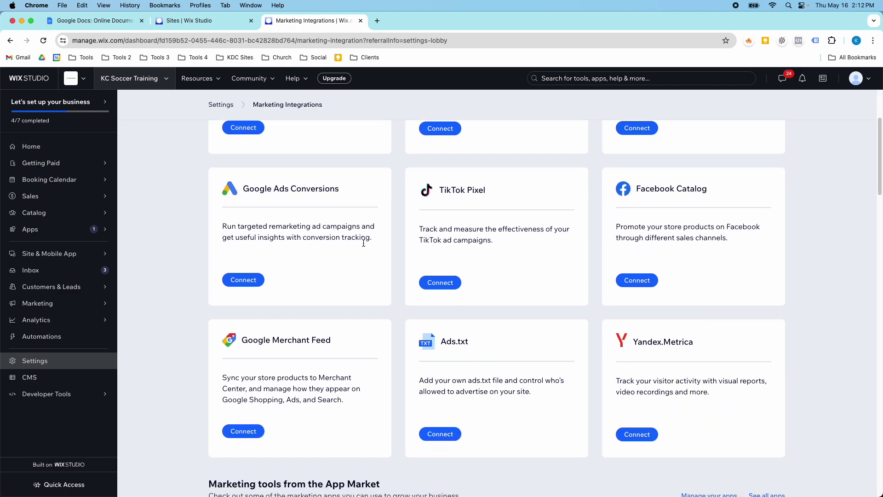
{"action": "scroll", "coordinate": [362, 270], "scroll_direction": "up", "scroll_amount": 10}
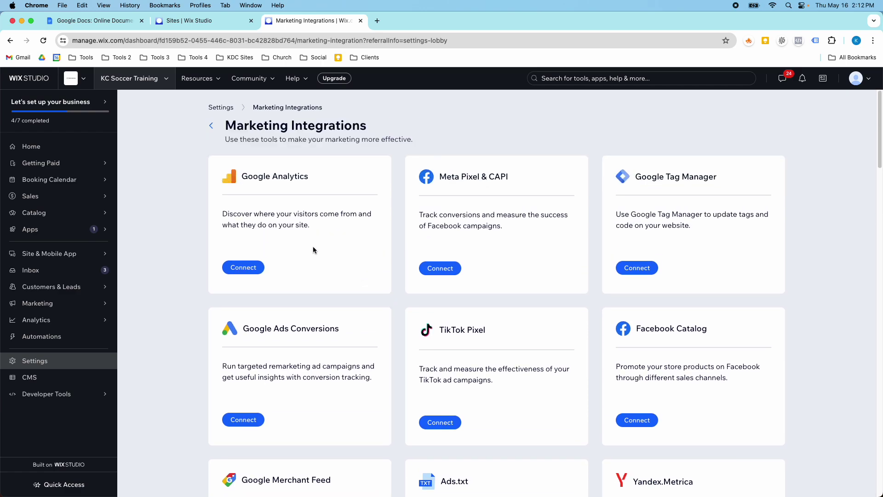
{"action": "scroll", "coordinate": [294, 272], "scroll_direction": "down", "scroll_amount": 10}
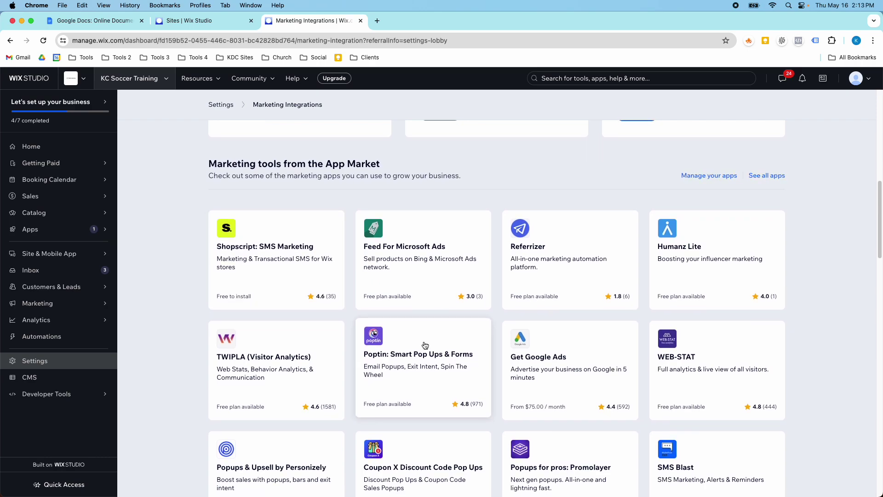
{"action": "scroll", "coordinate": [425, 345], "scroll_direction": "up", "scroll_amount": 10}
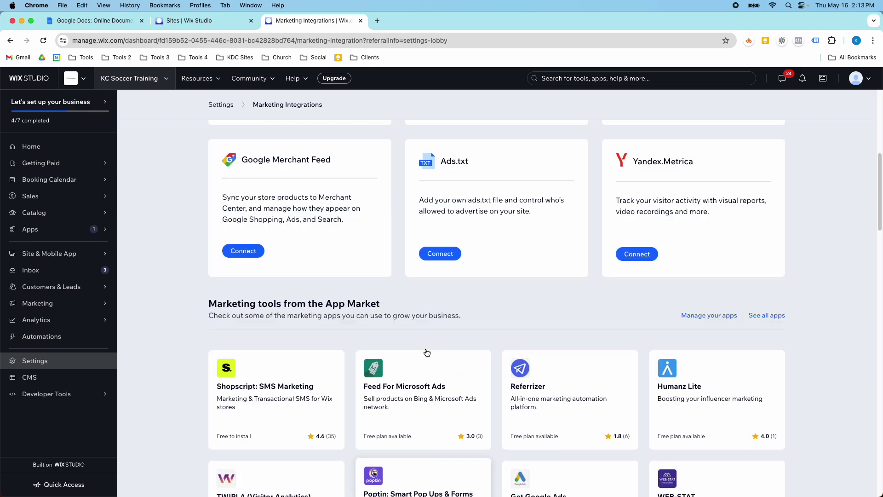
{"action": "scroll", "coordinate": [428, 362], "scroll_direction": "up", "scroll_amount": 2}
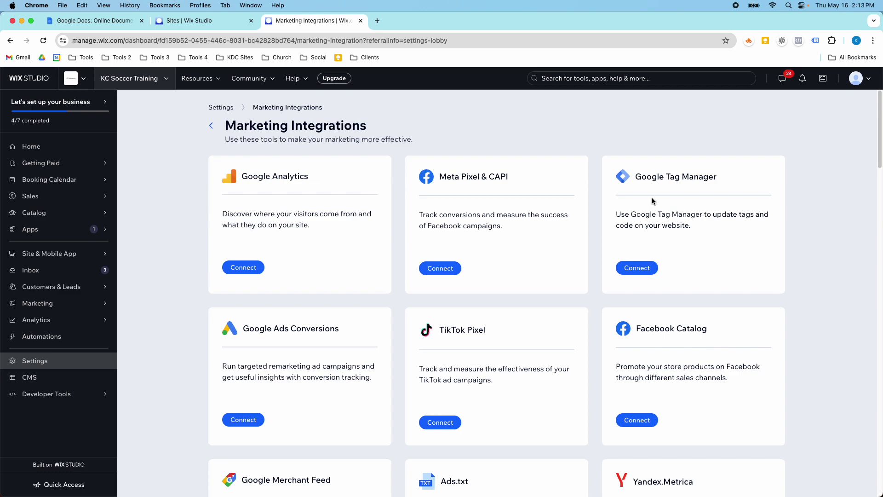
- Open Custom Code, start a Head code snippet, then cancel without adding any code
{"action": "left_click", "coordinate": [211, 126]}
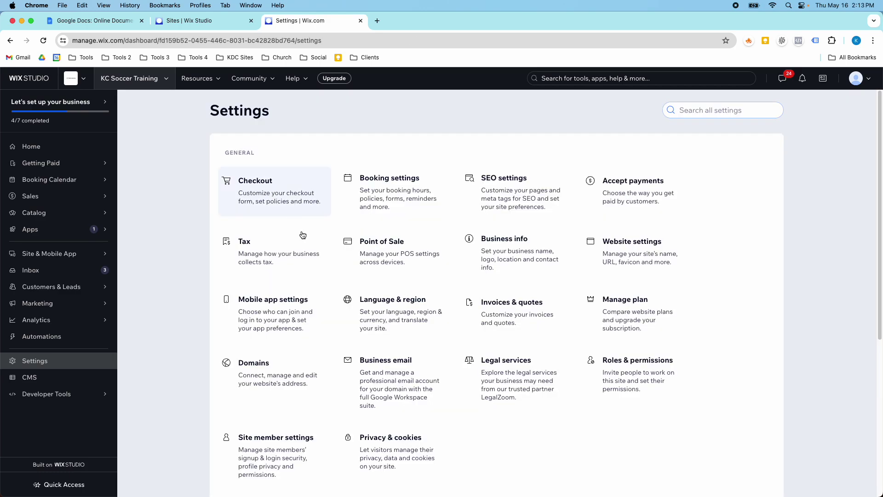
{"action": "scroll", "coordinate": [303, 235], "scroll_direction": "down", "scroll_amount": 6}
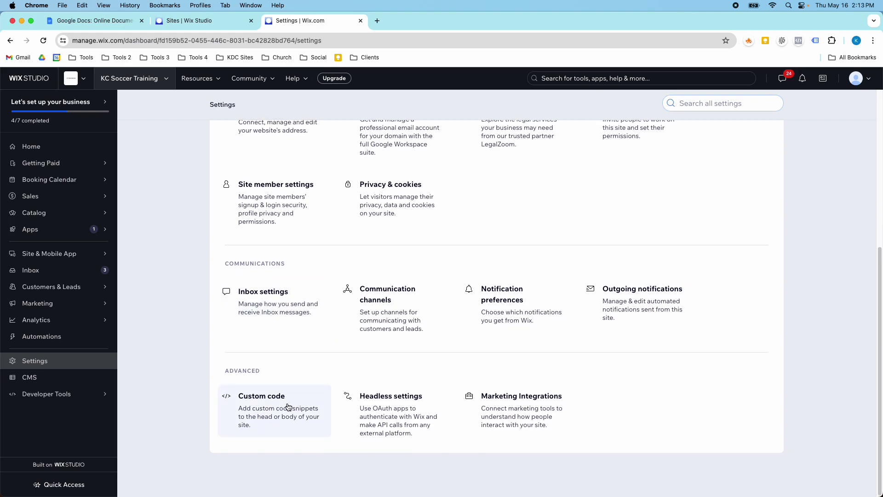
{"action": "left_click", "coordinate": [288, 407]}
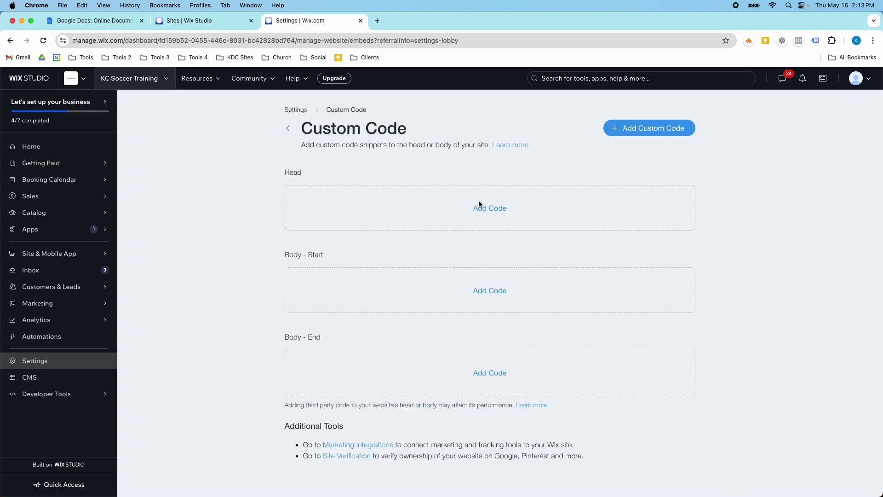
{"action": "left_click", "coordinate": [479, 205]}
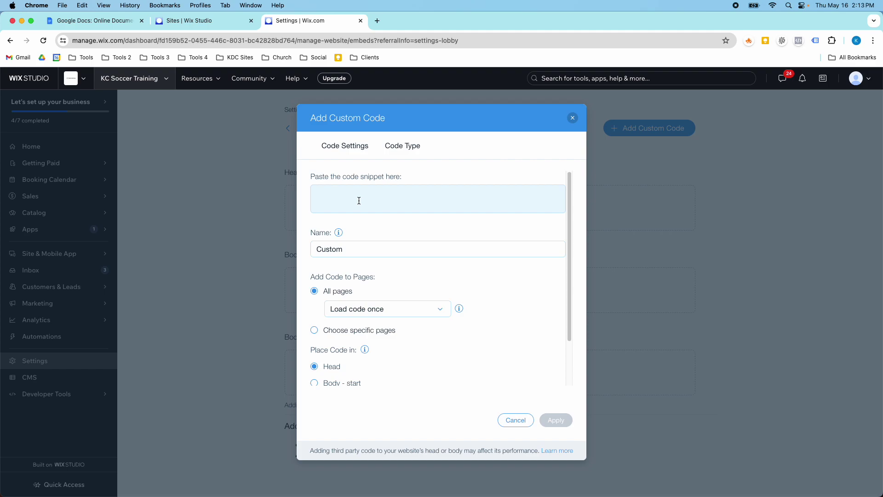
{"action": "left_click", "coordinate": [359, 201]}
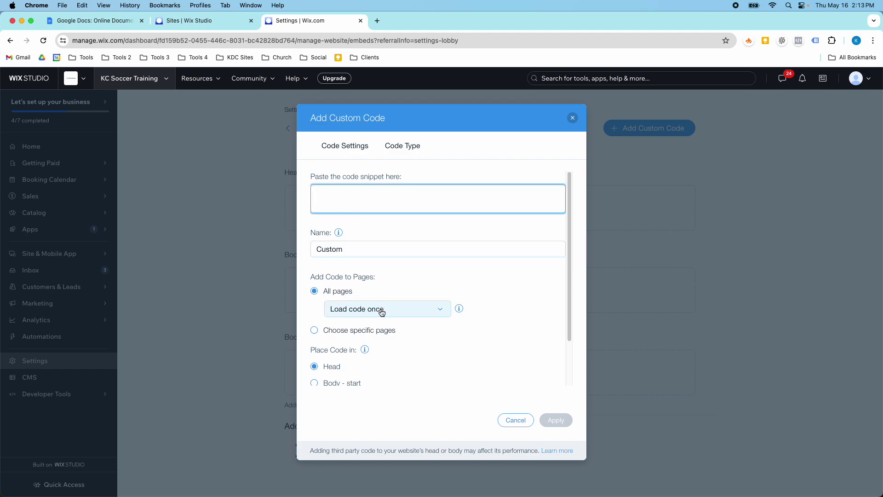
{"action": "left_click", "coordinate": [514, 419]}
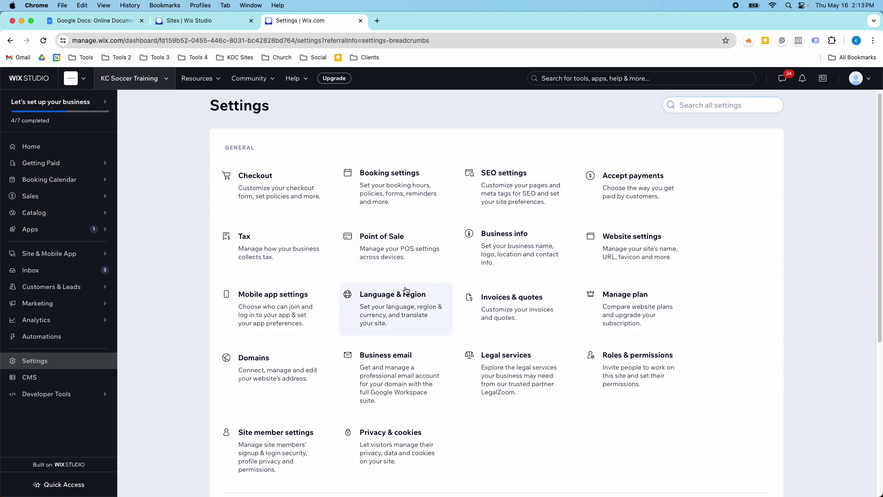
{"action": "scroll", "coordinate": [407, 322], "scroll_direction": "down", "scroll_amount": 3}
- Open Privacy & Cookies, browse its tools, and view the Visitor data and Privacy tools tabs
{"action": "left_click", "coordinate": [413, 380]}
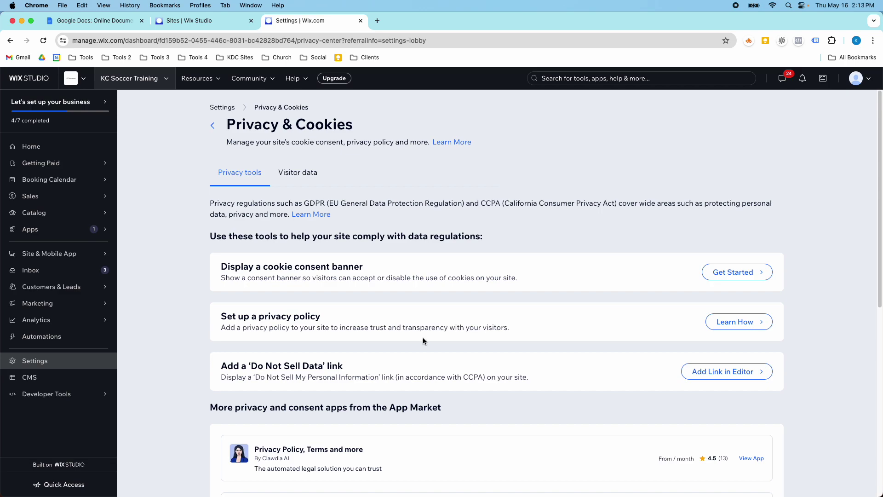
{"action": "scroll", "coordinate": [421, 344], "scroll_direction": "down", "scroll_amount": 1}
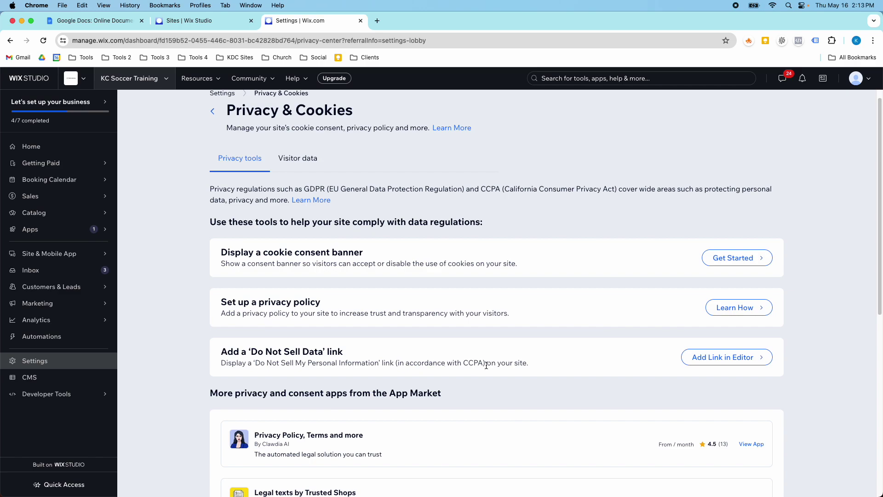
{"action": "scroll", "coordinate": [484, 365], "scroll_direction": "down", "scroll_amount": 2}
{"action": "scroll", "coordinate": [485, 368], "scroll_direction": "up", "scroll_amount": 3}
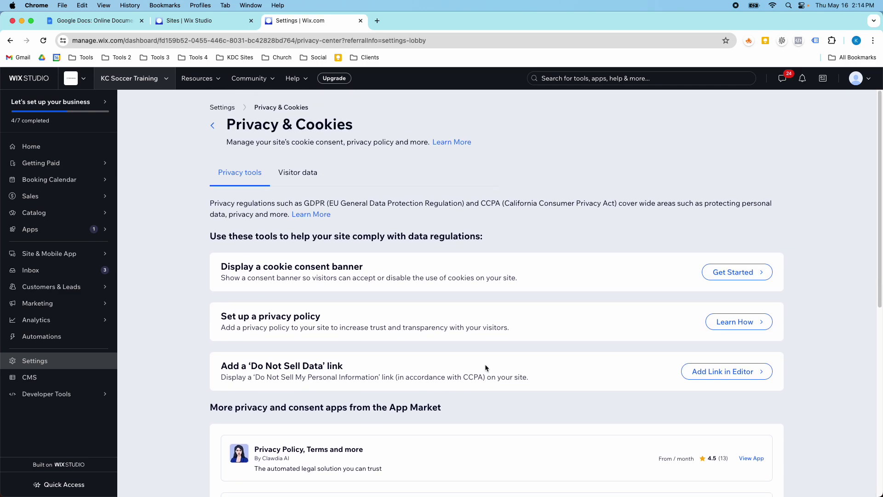
{"action": "scroll", "coordinate": [485, 368], "scroll_direction": "down", "scroll_amount": 5}
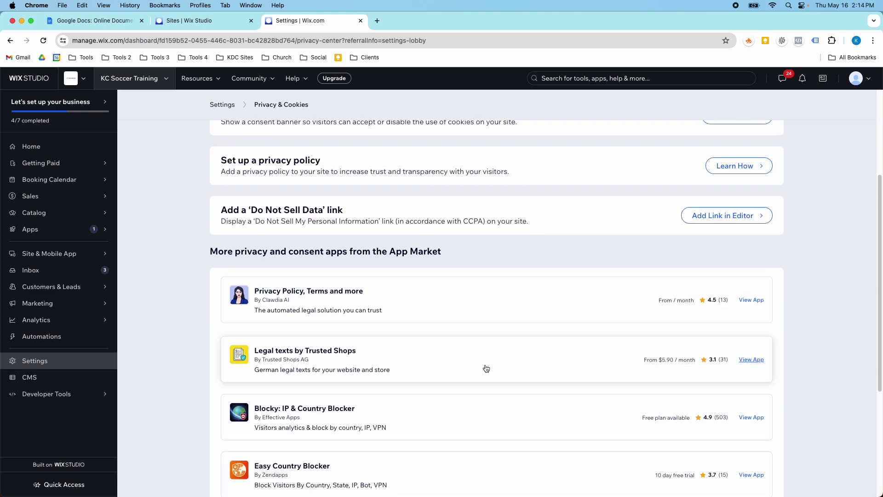
{"action": "scroll", "coordinate": [486, 368], "scroll_direction": "down", "scroll_amount": 5}
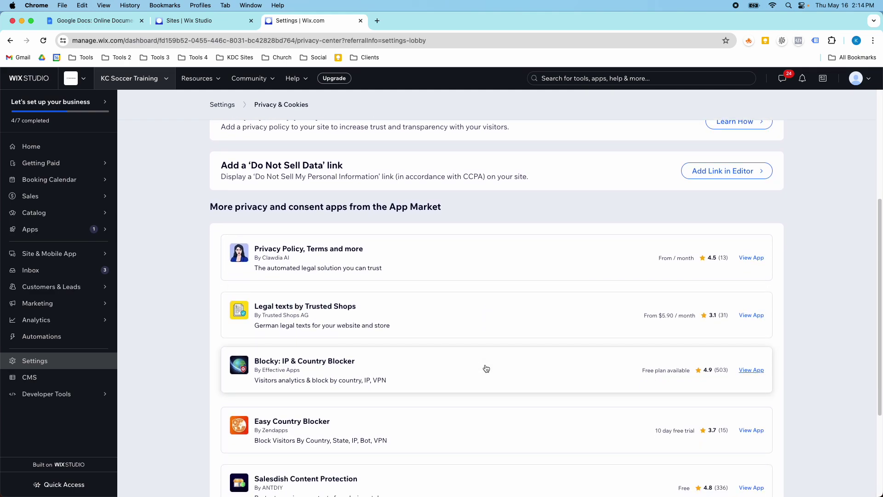
{"action": "scroll", "coordinate": [486, 369], "scroll_direction": "up", "scroll_amount": 10}
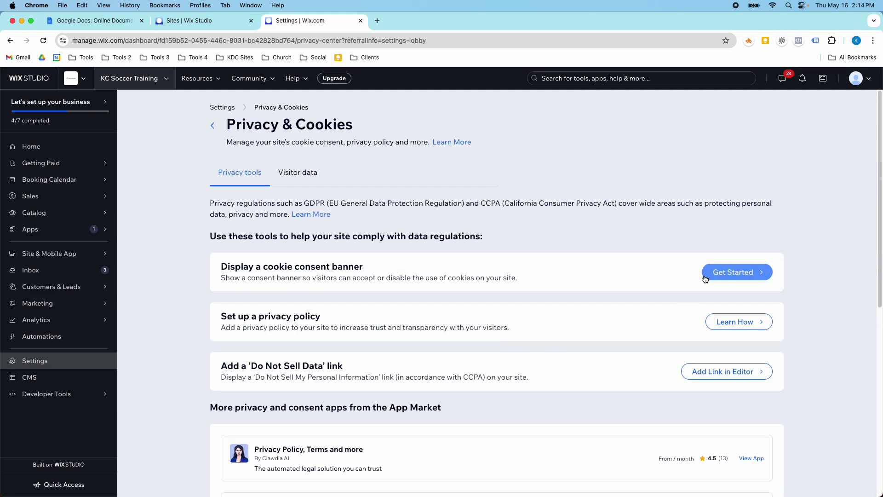
{"action": "left_click", "coordinate": [305, 176]}
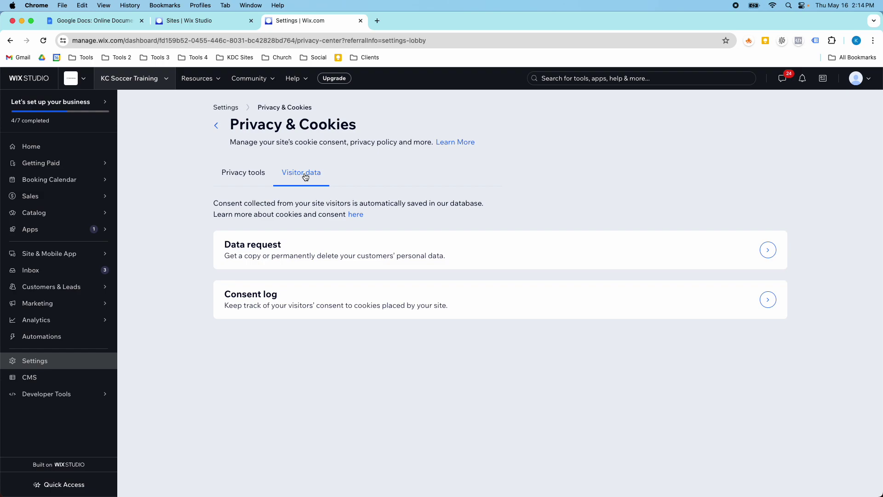
{"action": "left_click", "coordinate": [248, 173]}
- Open the Business Info page and scroll through the KC Soccer Training profile
{"action": "left_click", "coordinate": [216, 127]}
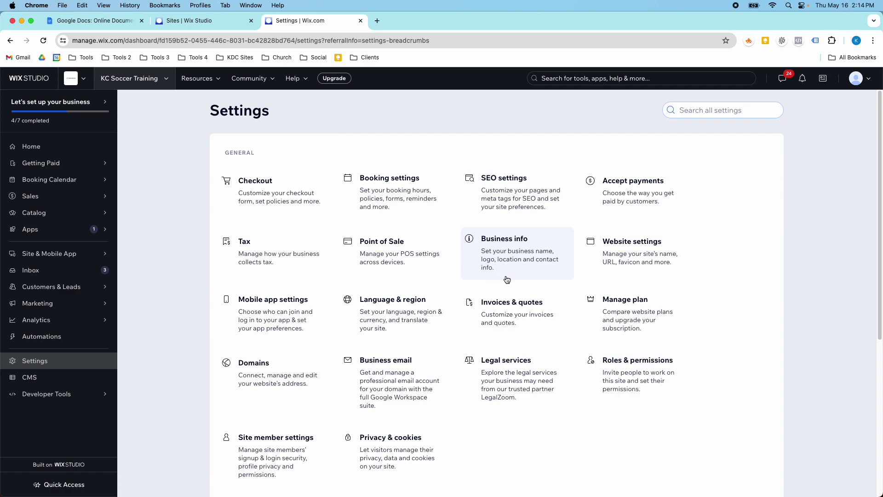
{"action": "left_click", "coordinate": [517, 267]}
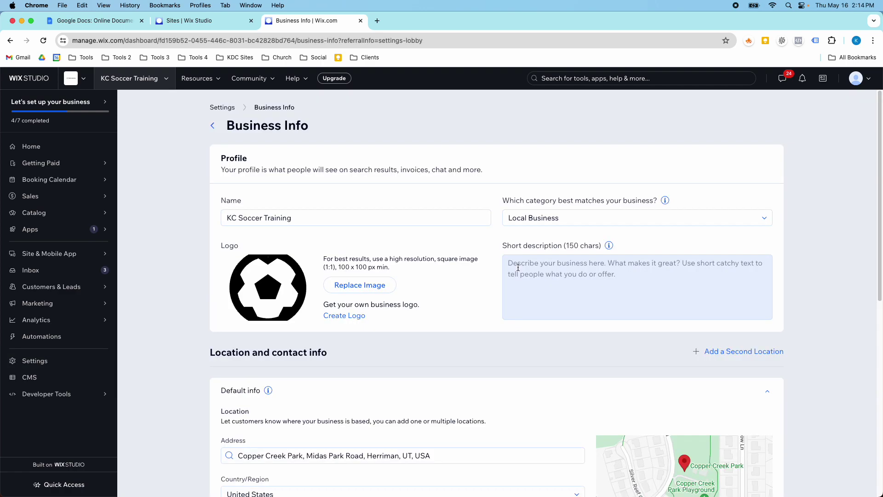
{"action": "scroll", "coordinate": [484, 281], "scroll_direction": "down", "scroll_amount": 2}
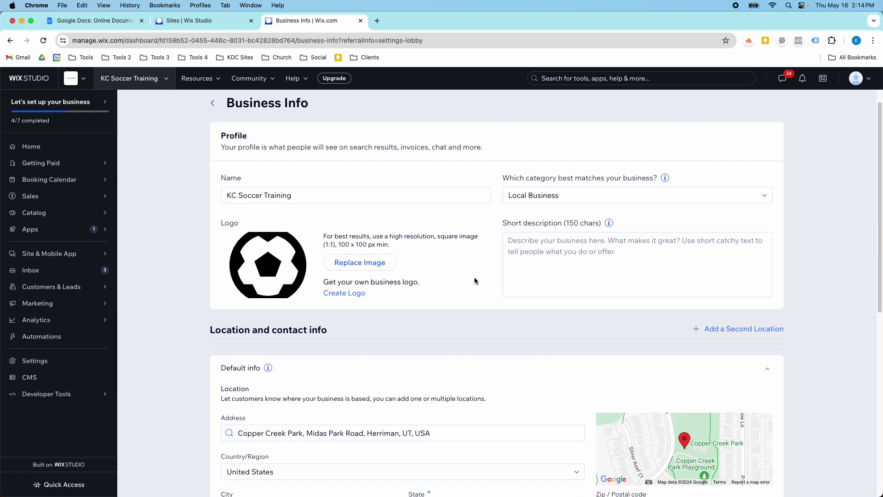
{"action": "scroll", "coordinate": [377, 301], "scroll_direction": "down", "scroll_amount": 3}
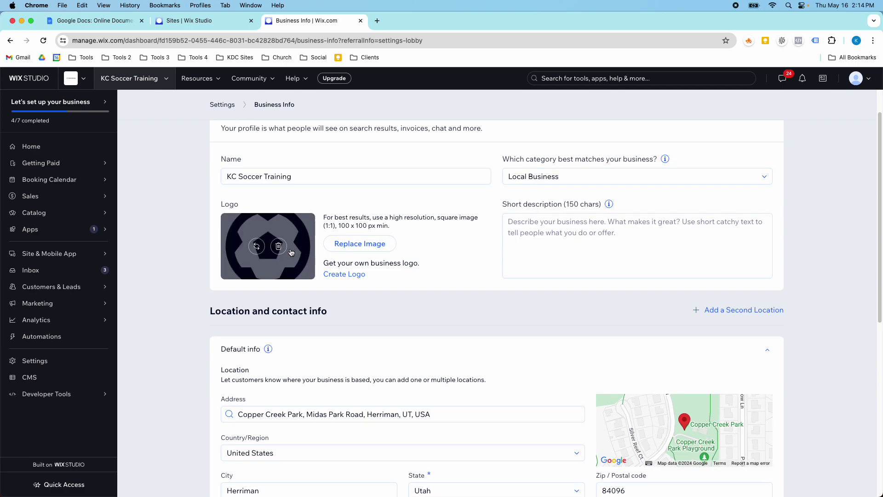
{"action": "scroll", "coordinate": [377, 301], "scroll_direction": "down", "scroll_amount": 5}
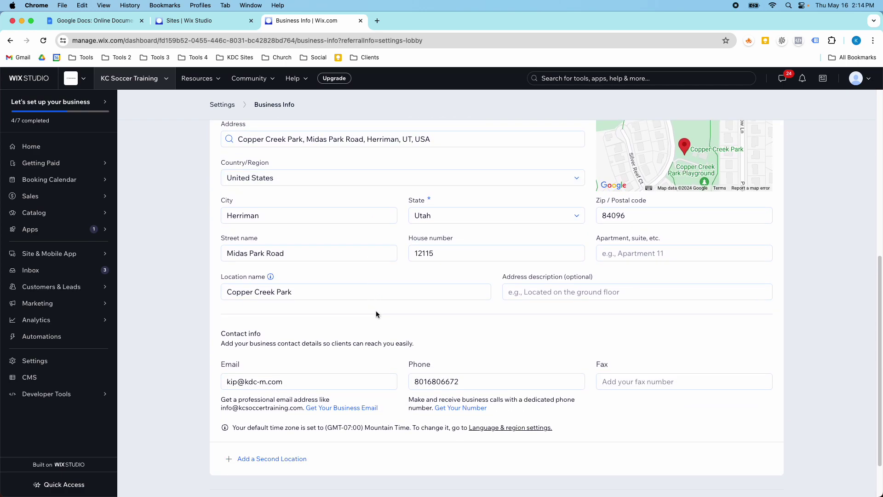
{"action": "scroll", "coordinate": [356, 338], "scroll_direction": "down", "scroll_amount": 1}
- Review the location and contact details, then return to the Settings overview
{"action": "scroll", "coordinate": [404, 357], "scroll_direction": "up", "scroll_amount": 5}
{"action": "scroll", "coordinate": [404, 357], "scroll_direction": "down", "scroll_amount": 5}
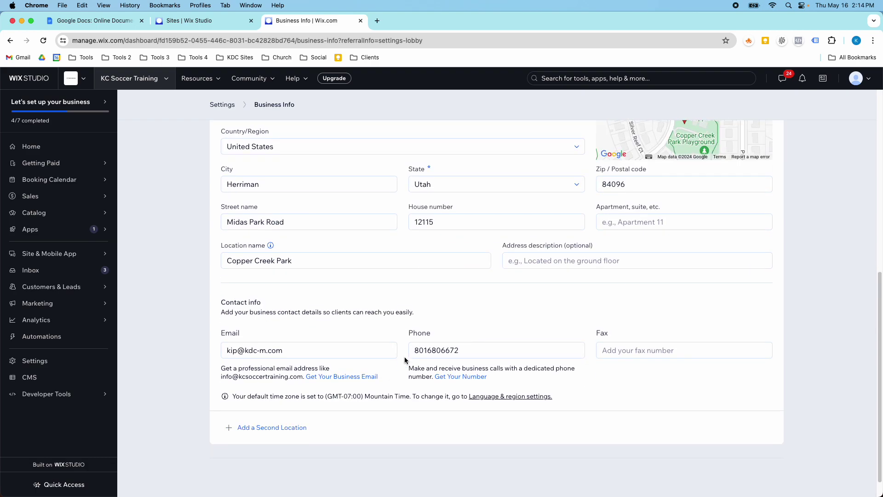
{"action": "scroll", "coordinate": [405, 359], "scroll_direction": "up", "scroll_amount": 6}
{"action": "scroll", "coordinate": [404, 357], "scroll_direction": "up", "scroll_amount": 2}
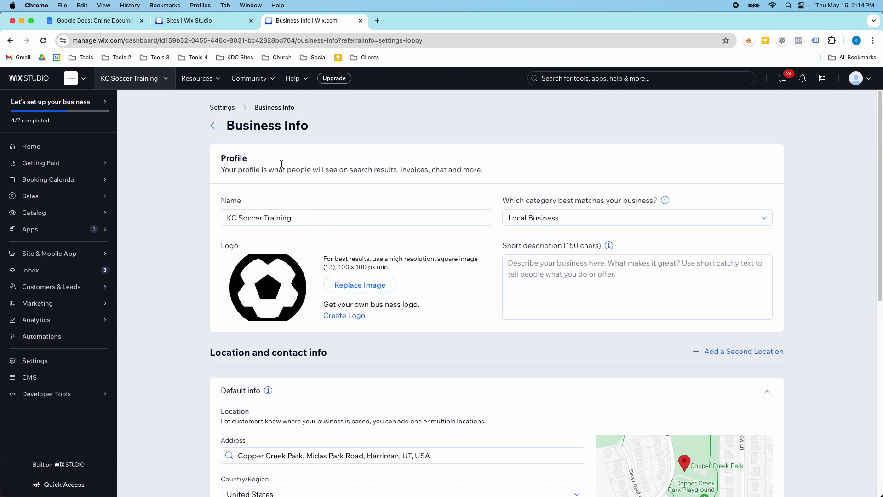
{"action": "scroll", "coordinate": [503, 314], "scroll_direction": "down", "scroll_amount": 2}
{"action": "scroll", "coordinate": [503, 314], "scroll_direction": "down", "scroll_amount": 2}
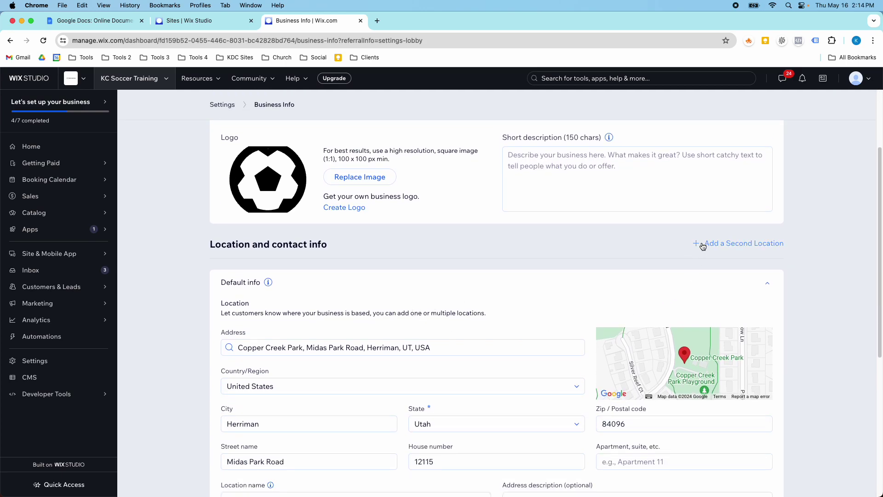
{"action": "scroll", "coordinate": [666, 250], "scroll_direction": "up", "scroll_amount": 3}
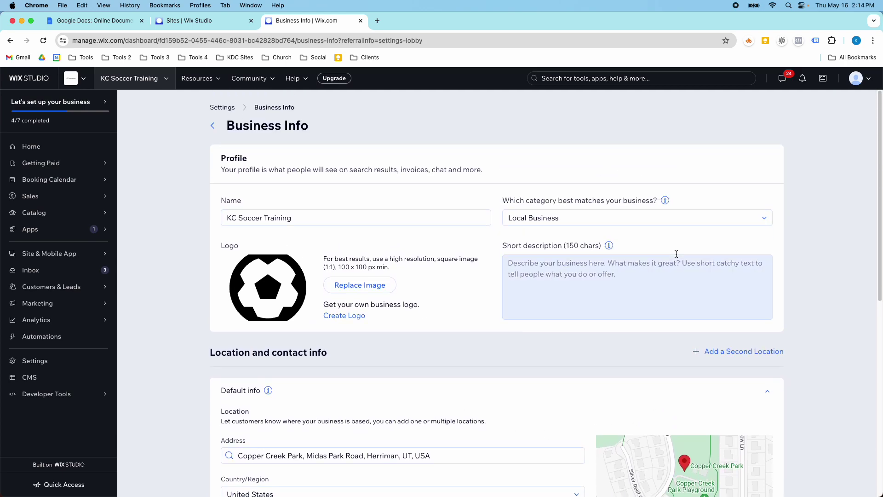
{"action": "left_click", "coordinate": [236, 109]}
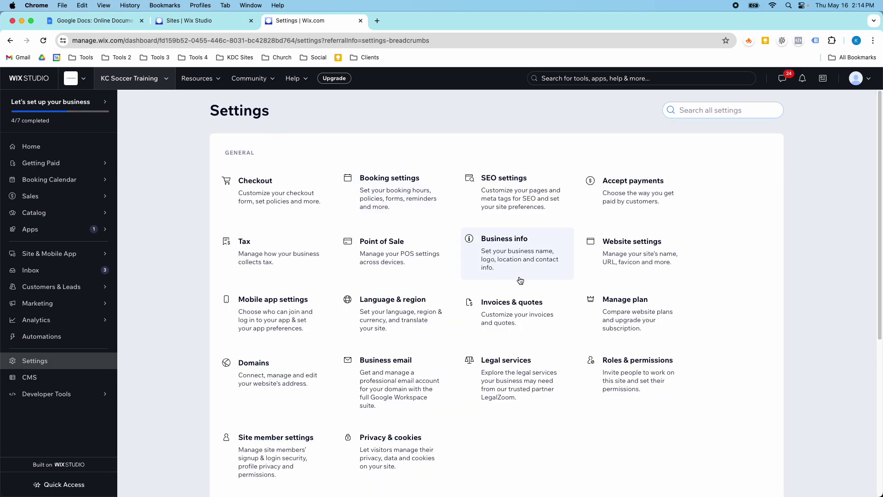
- Open Roles & Permissions and start inviting a collaborator
{"action": "scroll", "coordinate": [519, 277], "scroll_direction": "down", "scroll_amount": 1}
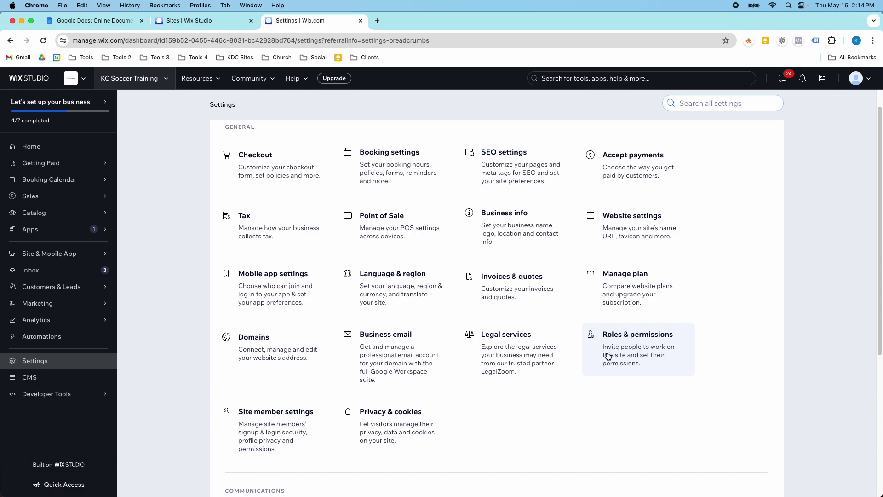
{"action": "left_click", "coordinate": [624, 353]}
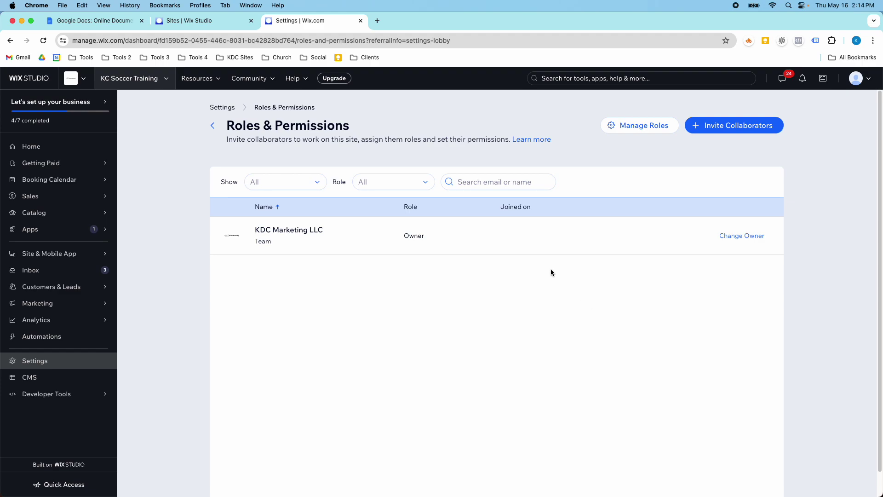
{"action": "left_click", "coordinate": [718, 125]}
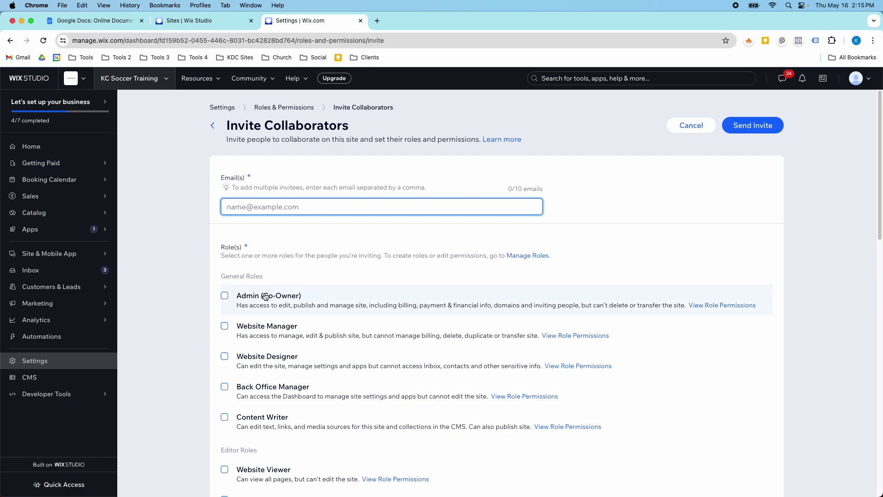
- Browse the available collaborator roles, then go back to the Roles & Permissions list without inviting
{"action": "scroll", "coordinate": [265, 297], "scroll_direction": "down", "scroll_amount": 1}
{"action": "scroll", "coordinate": [265, 297], "scroll_direction": "down", "scroll_amount": 3}
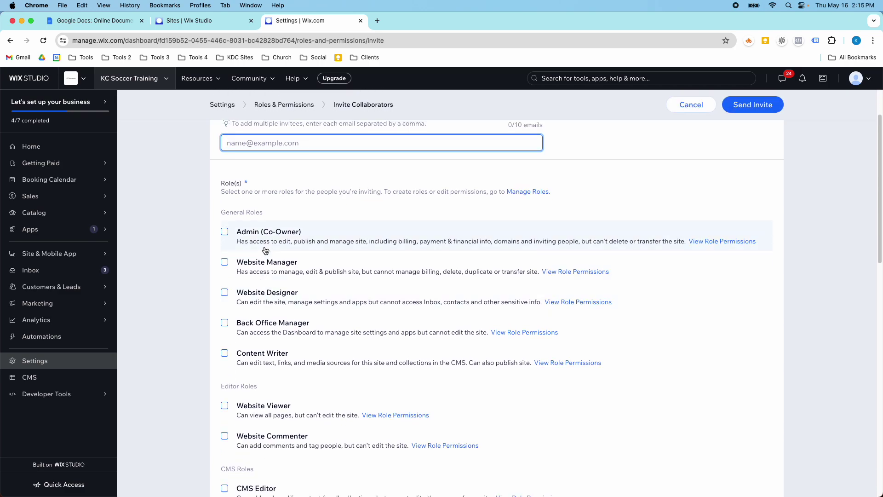
{"action": "scroll", "coordinate": [276, 294], "scroll_direction": "down", "scroll_amount": 10}
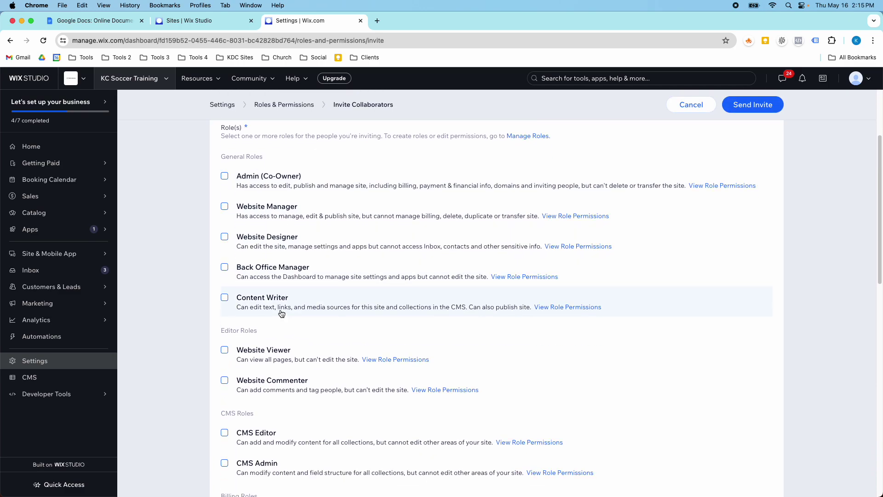
{"action": "scroll", "coordinate": [286, 318], "scroll_direction": "down", "scroll_amount": 14}
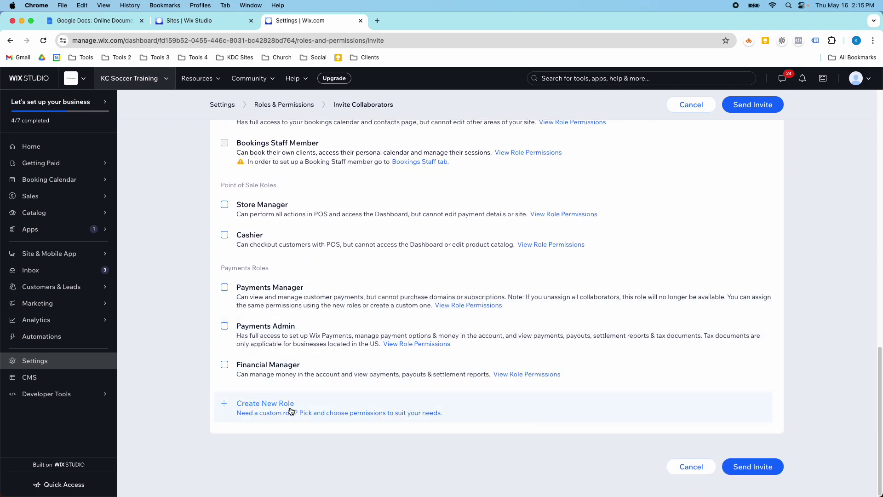
{"action": "scroll", "coordinate": [295, 400], "scroll_direction": "up", "scroll_amount": 6}
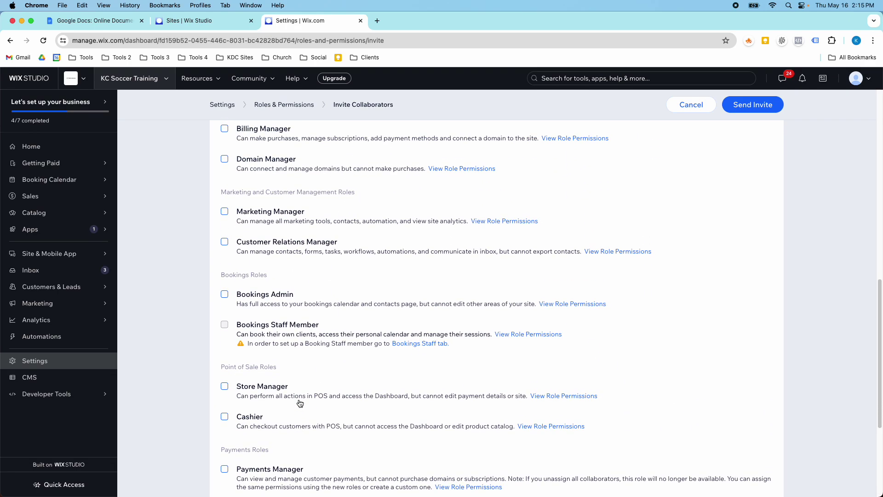
{"action": "scroll", "coordinate": [298, 392], "scroll_direction": "down", "scroll_amount": 6}
{"action": "scroll", "coordinate": [297, 388], "scroll_direction": "up", "scroll_amount": 20}
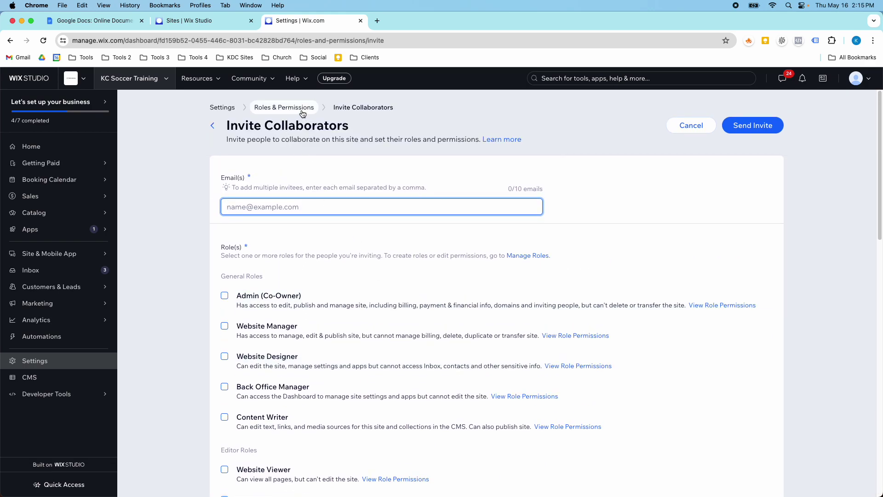
{"action": "left_click", "coordinate": [275, 107]}
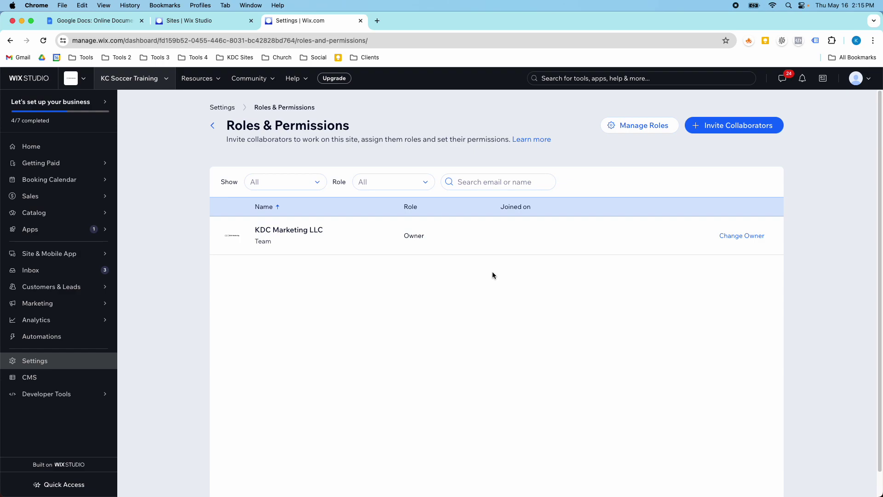
- Return to the Settings overview and scroll through its General, Communications and Advanced groups
{"action": "left_click", "coordinate": [225, 107]}
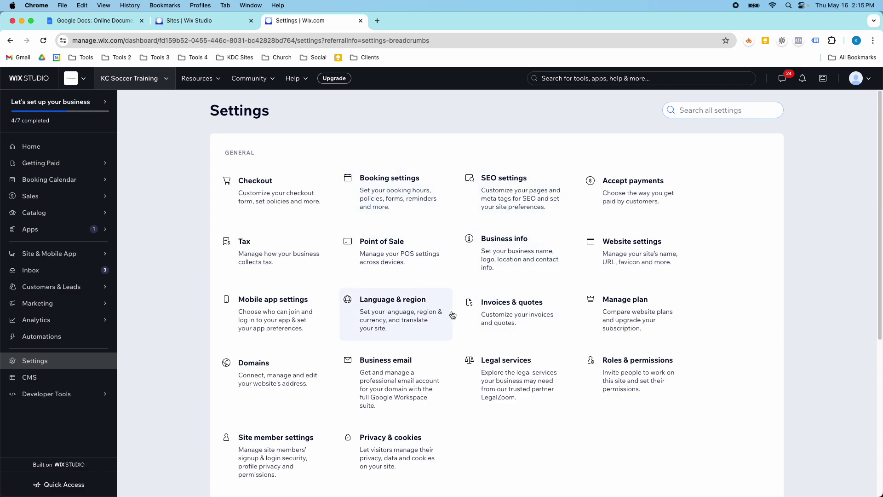
{"action": "scroll", "coordinate": [462, 316], "scroll_direction": "down", "scroll_amount": 3}
{"action": "scroll", "coordinate": [465, 313], "scroll_direction": "down", "scroll_amount": 6}
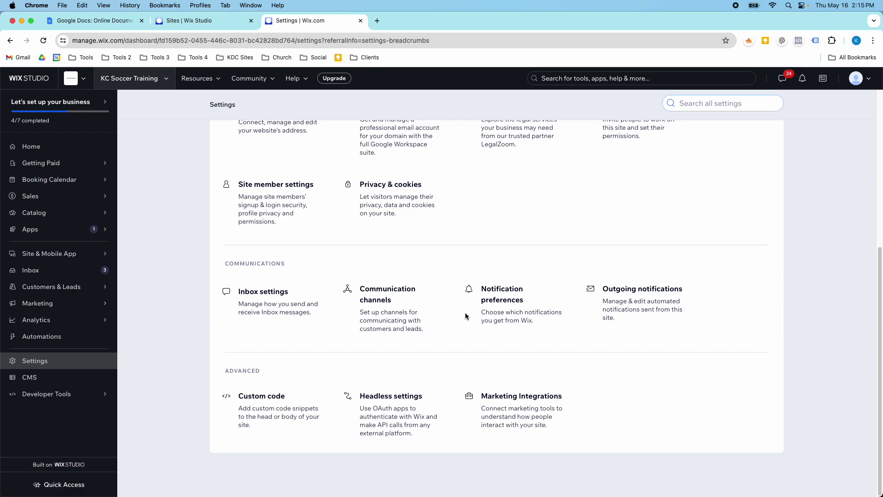
{"action": "scroll", "coordinate": [416, 318], "scroll_direction": "up", "scroll_amount": 8}
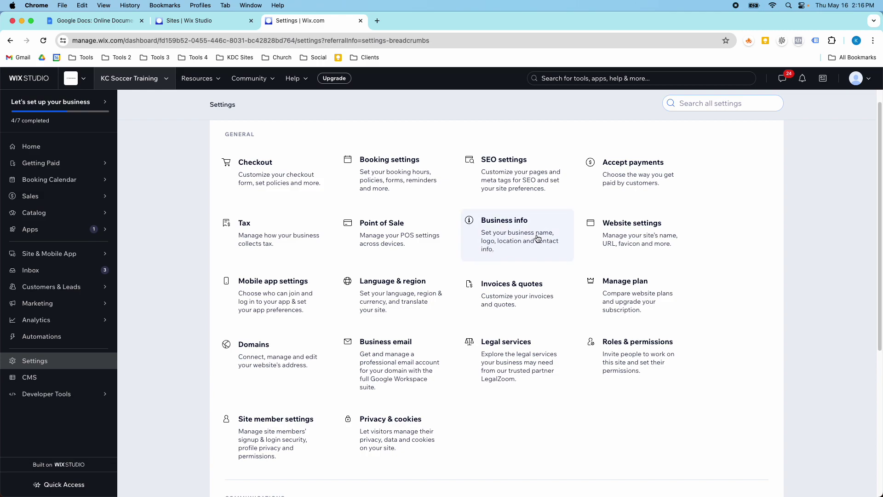
{"action": "scroll", "coordinate": [537, 251], "scroll_direction": "down", "scroll_amount": 1}
{"action": "scroll", "coordinate": [537, 252], "scroll_direction": "down", "scroll_amount": 5}
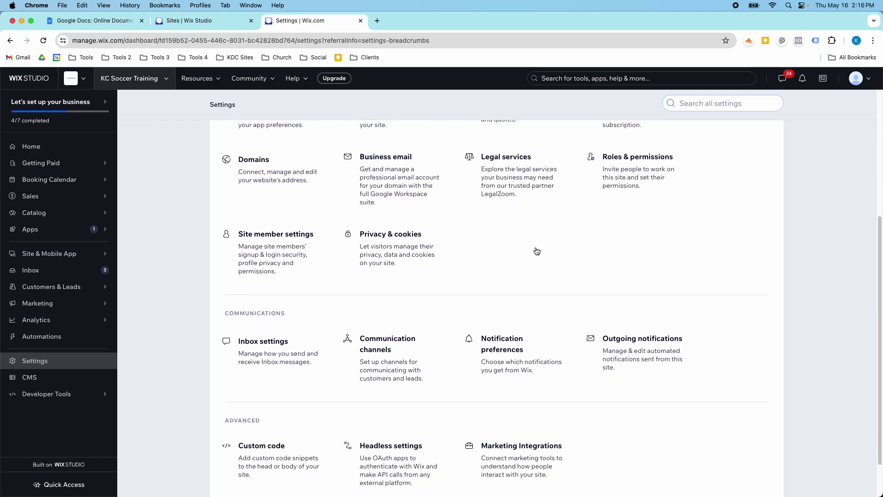
{"action": "scroll", "coordinate": [537, 250], "scroll_direction": "up", "scroll_amount": 4}
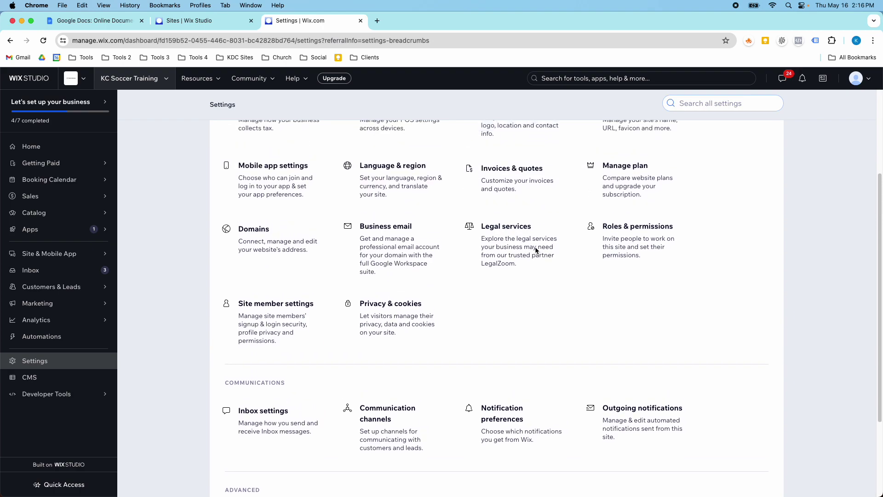
{"action": "scroll", "coordinate": [536, 248], "scroll_direction": "up", "scroll_amount": 2}
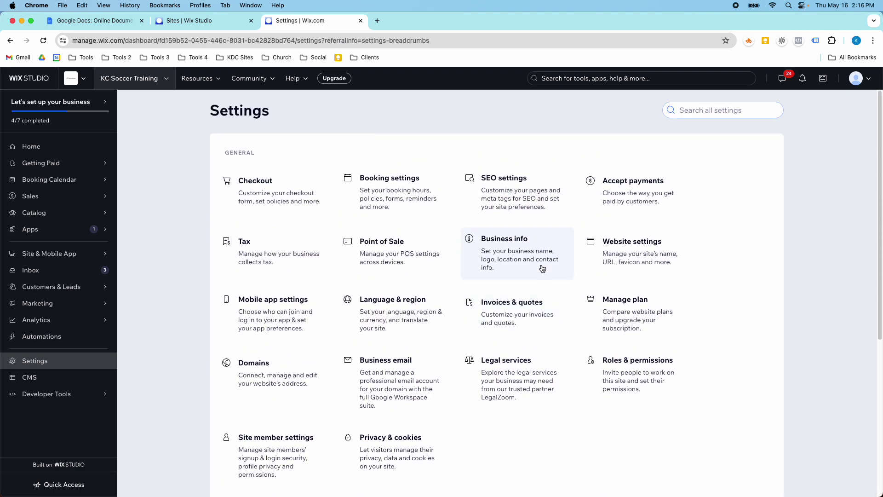
{"action": "left_click", "coordinate": [564, 78]}
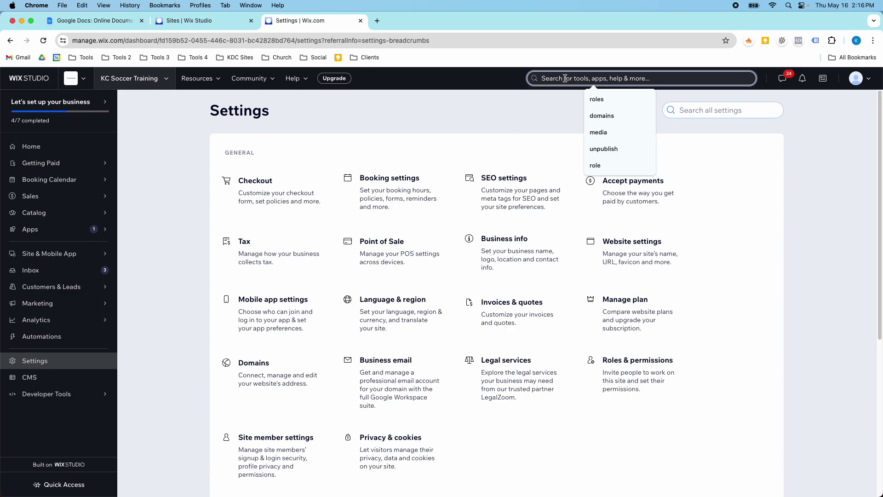
{"action": "type", "text": "accept"}
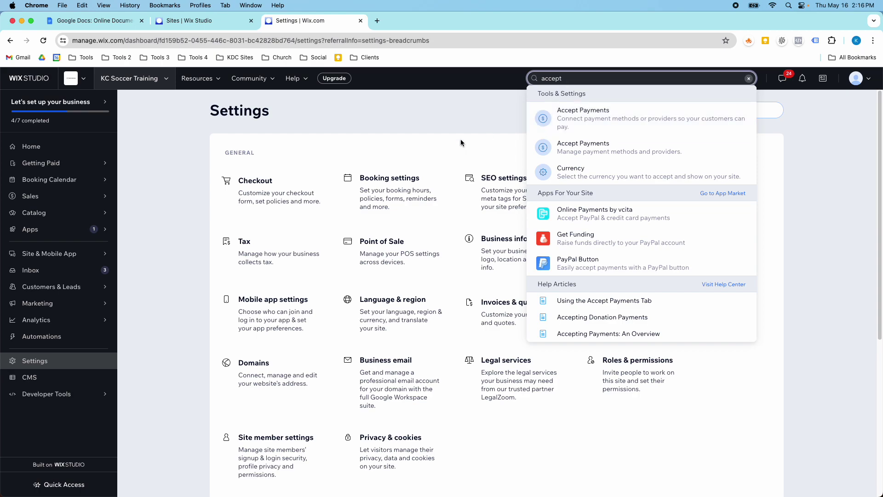
{"action": "left_click", "coordinate": [37, 152]}
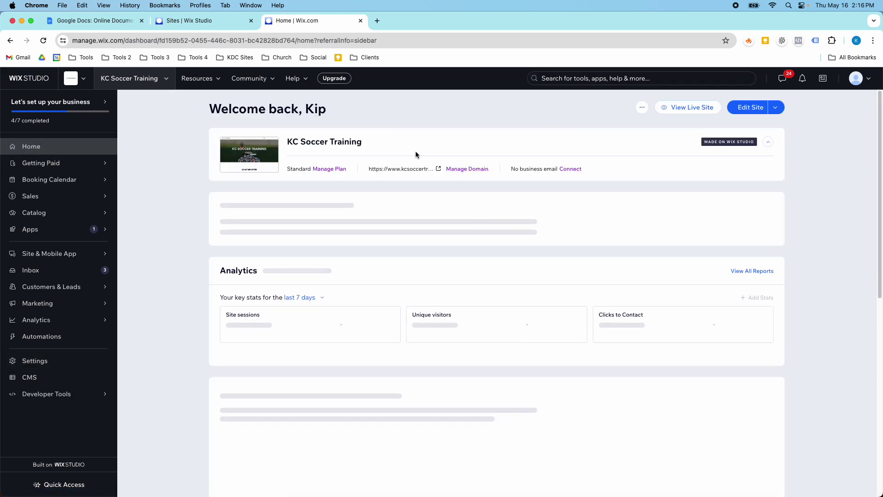
{"action": "left_click", "coordinate": [575, 78]}
{"action": "type", "text": "a"}
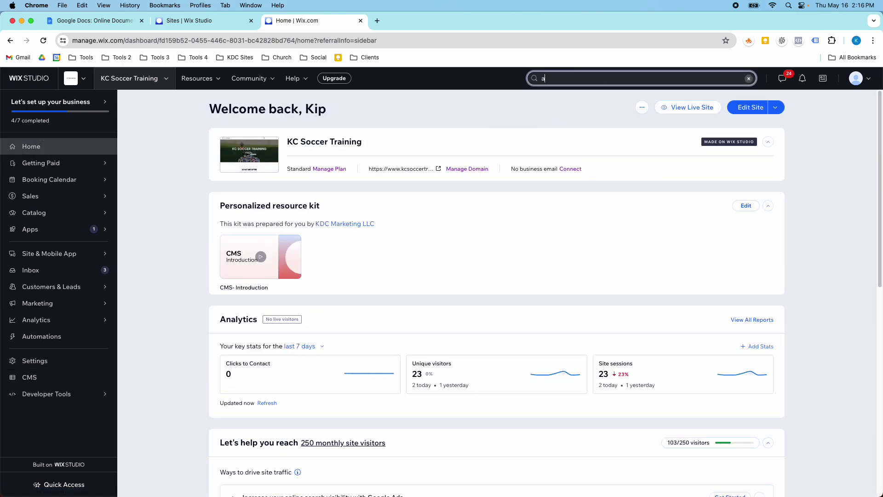
{"action": "type", "text": "ccept"}
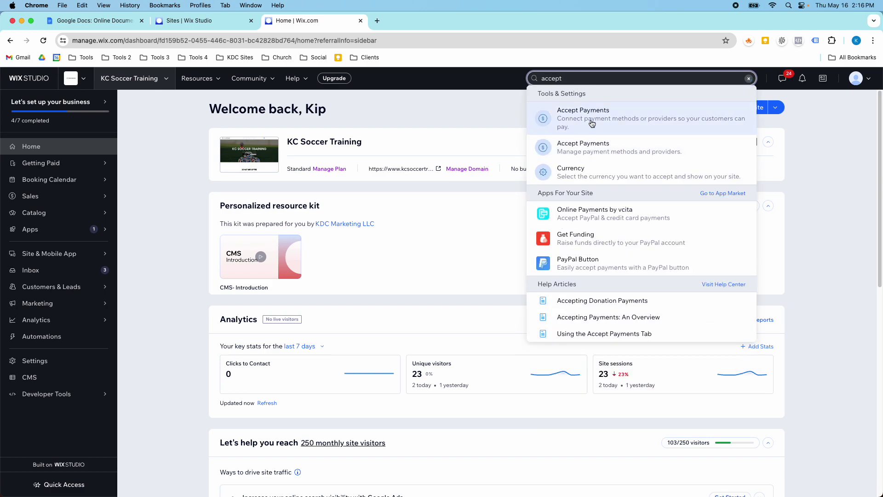
{"action": "left_click", "coordinate": [592, 122]}
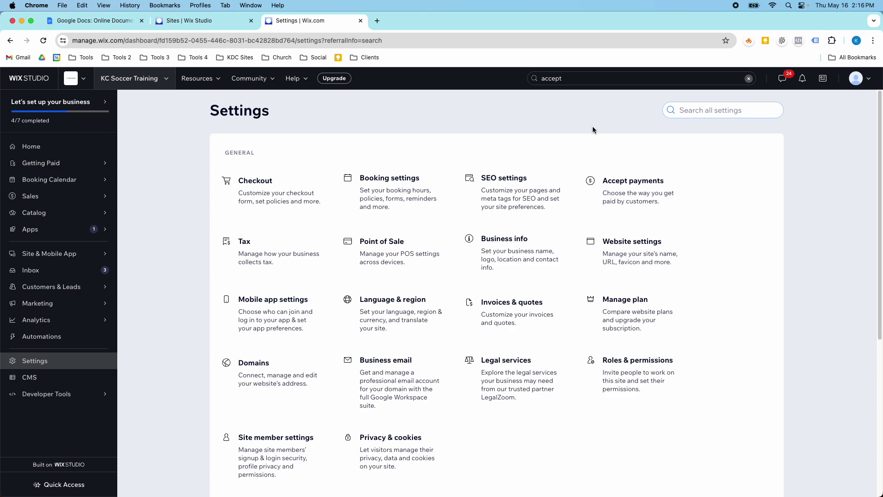
{"action": "left_click", "coordinate": [624, 181]}
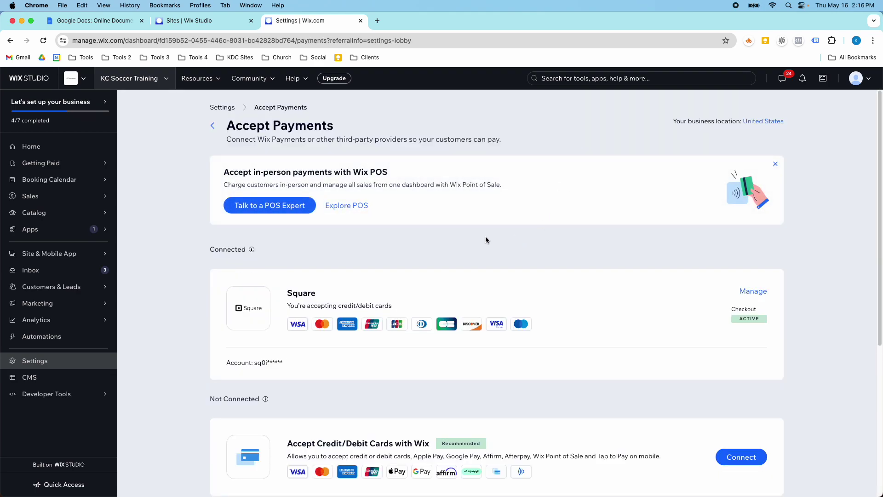
{"action": "scroll", "coordinate": [473, 237], "scroll_direction": "down", "scroll_amount": 5}
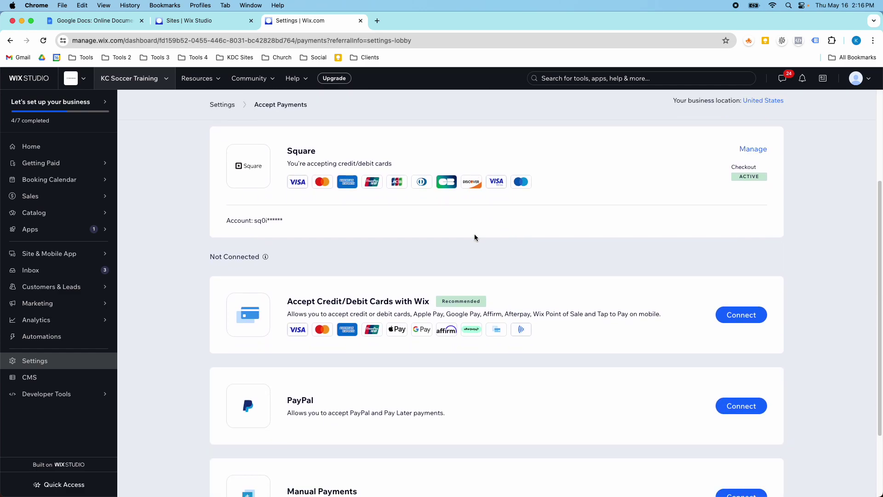
{"action": "scroll", "coordinate": [475, 236], "scroll_direction": "up", "scroll_amount": 5}
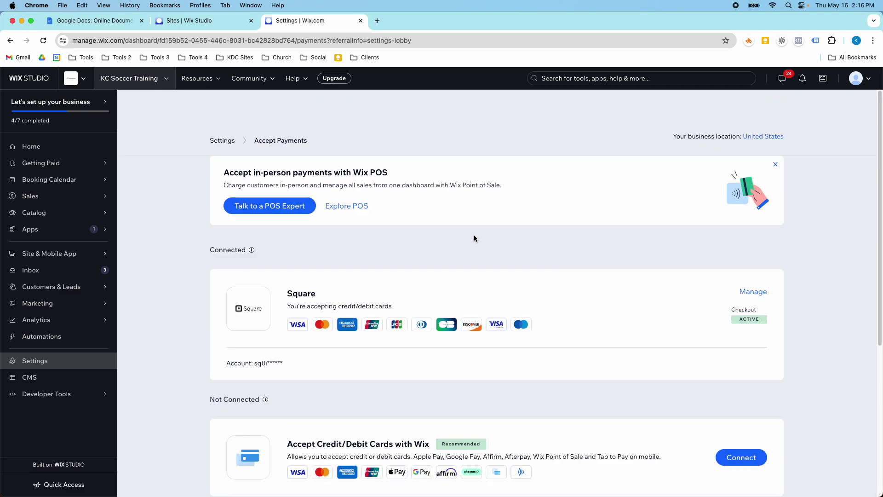
{"action": "left_click", "coordinate": [26, 363]}
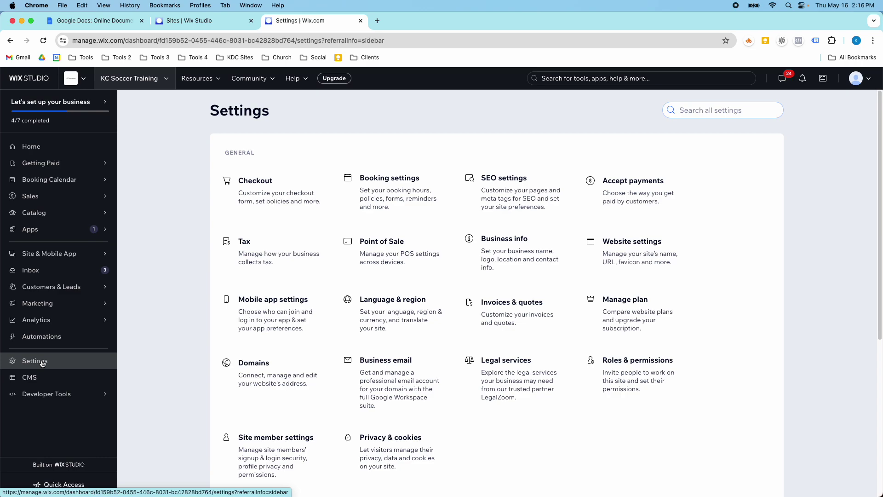